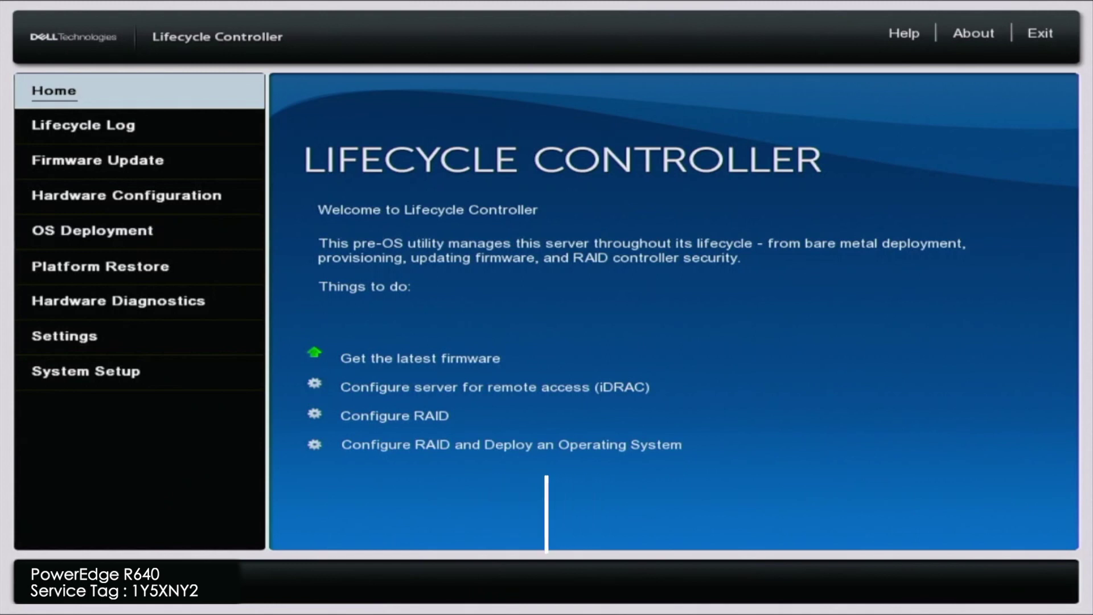
Navigate from the home page into Settings > Network Settings
{"action": "key", "text": "Down"}
{"action": "key", "text": "Down"}
{"action": "key", "text": "Down"}
{"action": "key", "text": "Down"}
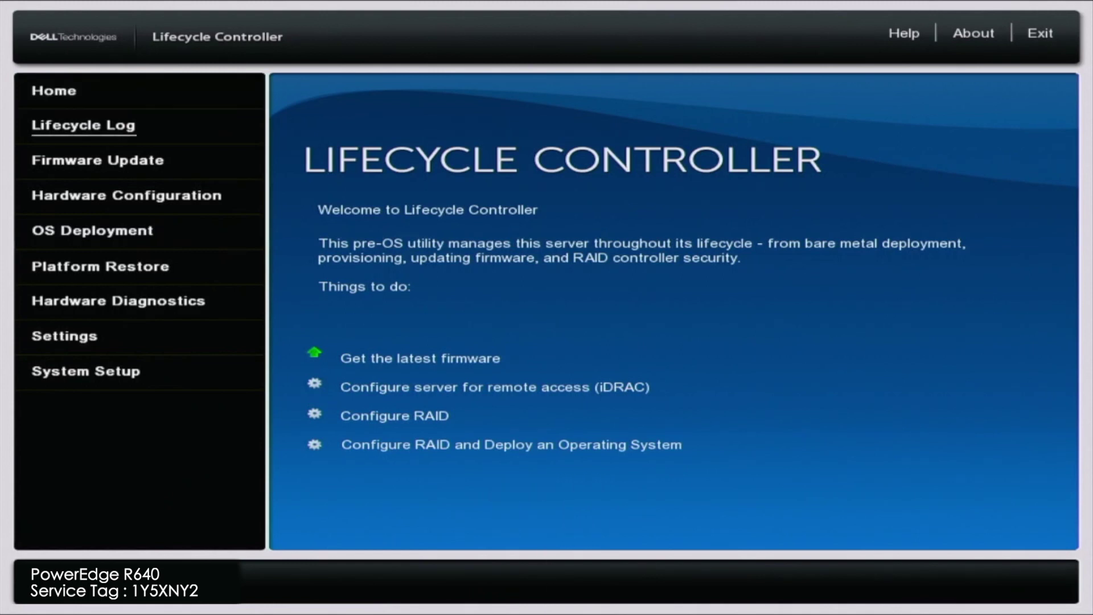
{"action": "key", "text": "Down"}
{"action": "key", "text": "Down"}
{"action": "key", "text": "Down"}
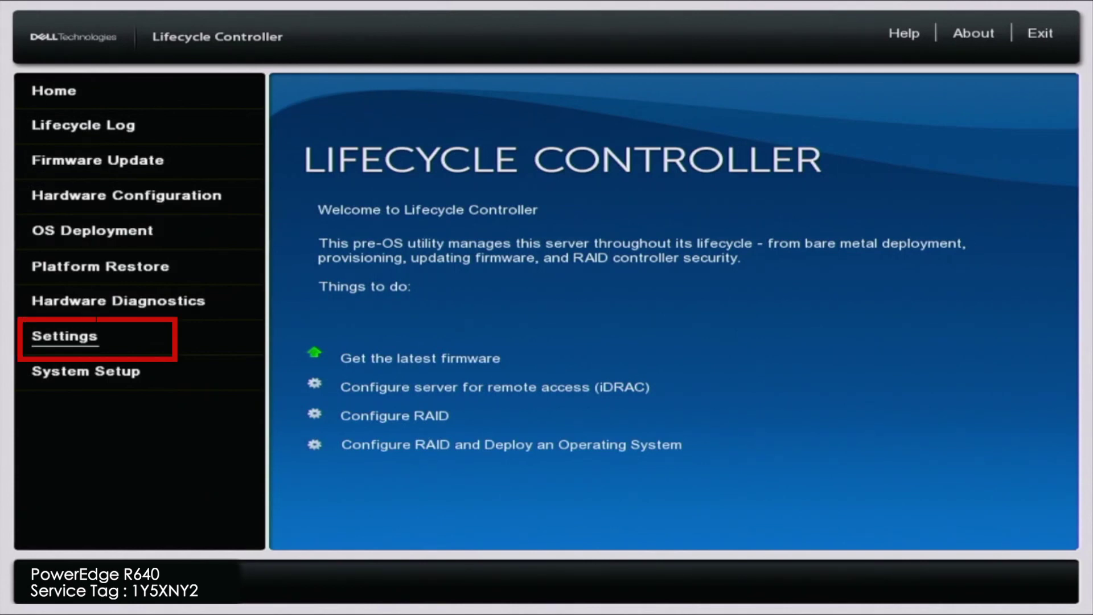
{"action": "key", "text": "Return"}
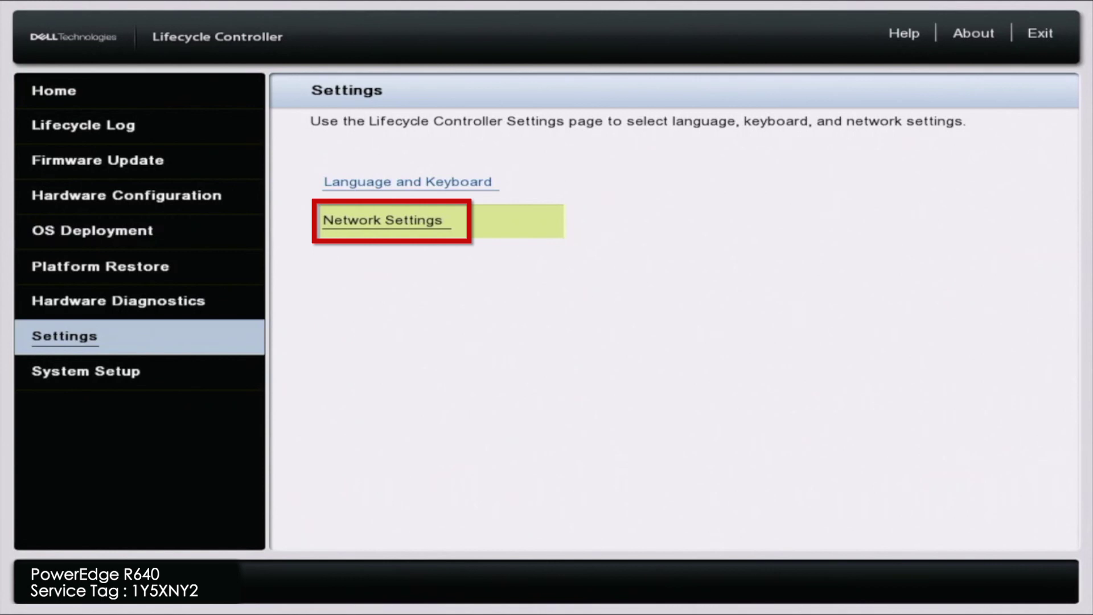
{"action": "key", "text": "Return"}
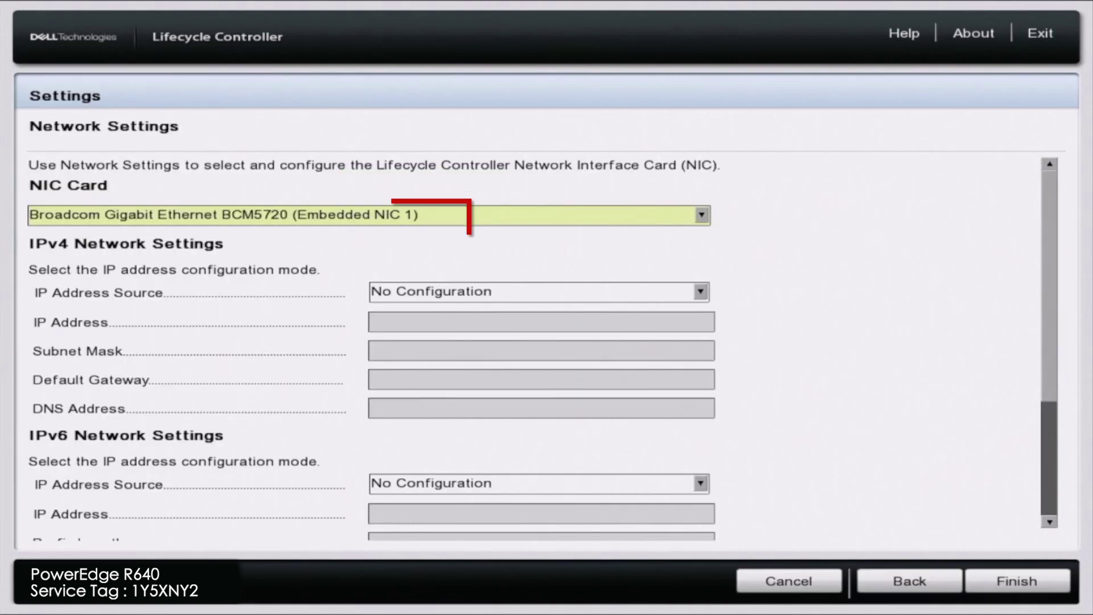
Set Embedded NIC 1's IPv4 IP Address Source to Static IP
{"action": "key", "text": "Tab"}
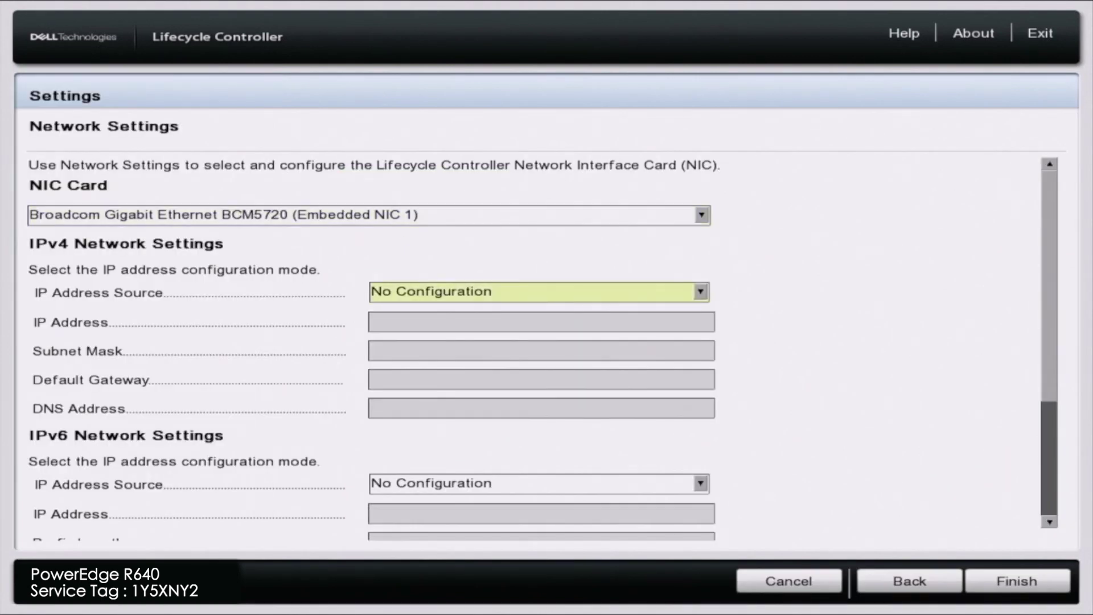
{"action": "key", "text": "Return"}
{"action": "key", "text": "Down"}
{"action": "key", "text": "Down"}
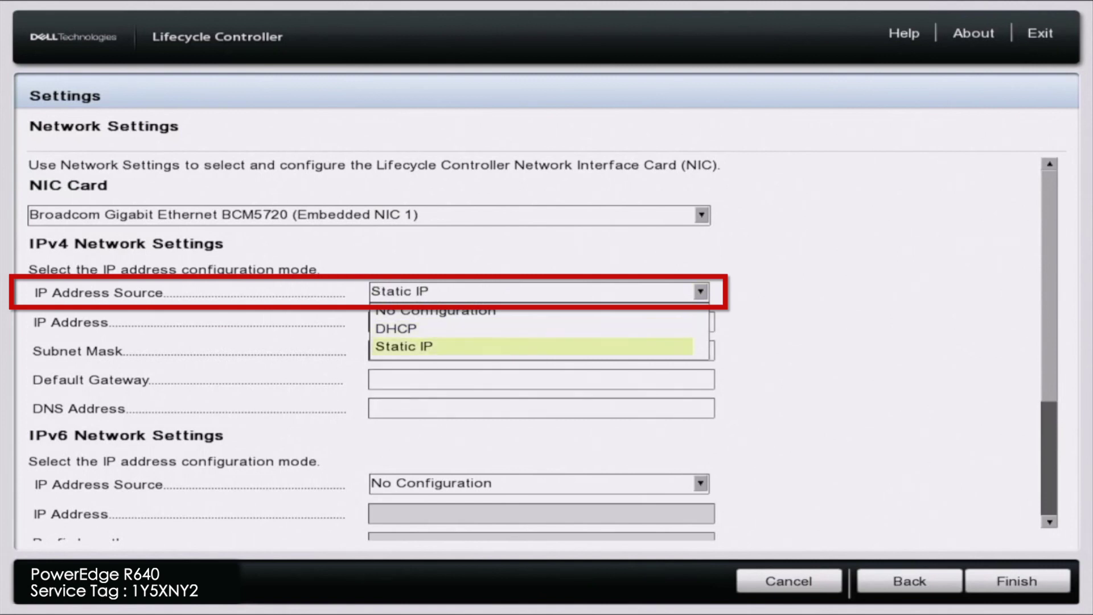
{"action": "key", "text": "Return"}
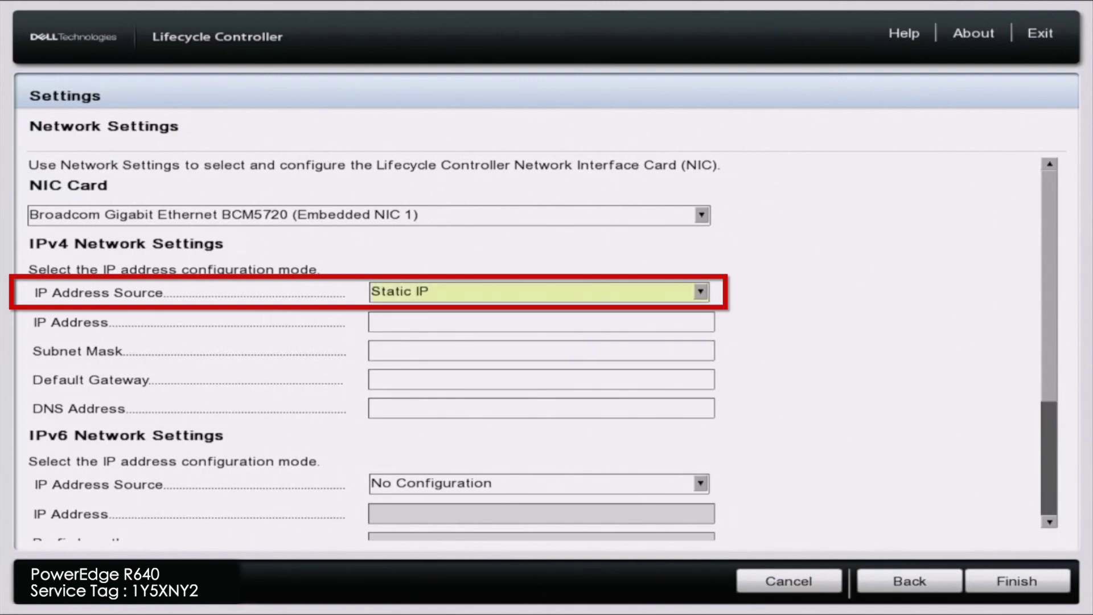
Enter IP 172.16.50.200, mask 255.255.255.0, gateway 172.16.50.1 and DNS 8.8.8.8
{"action": "key", "text": "Tab"}
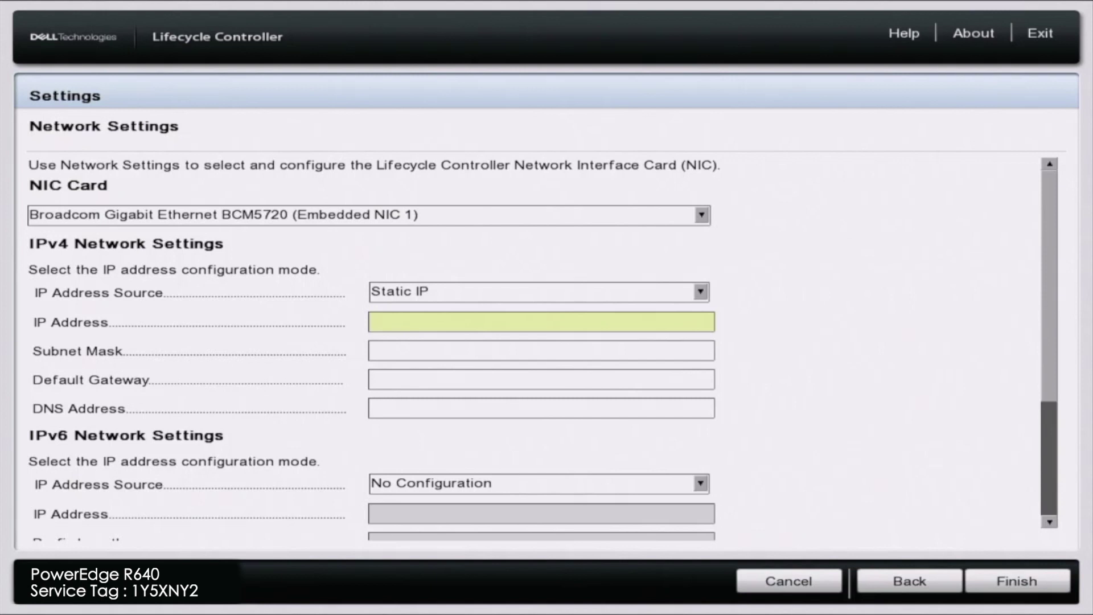
{"action": "type", "text": "172"}
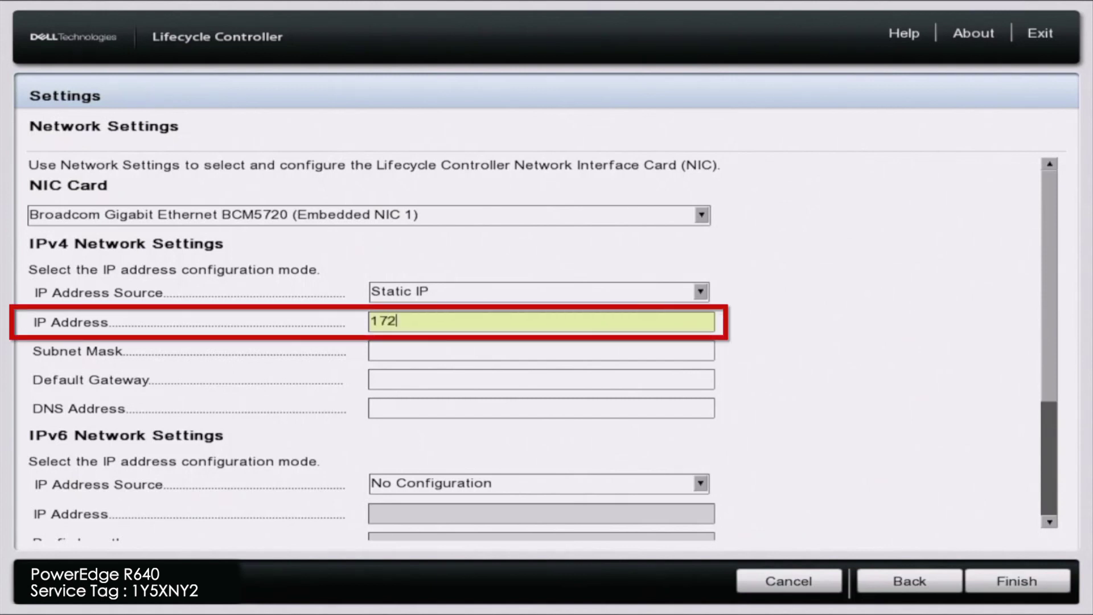
{"action": "type", "text": ".16.50.200"}
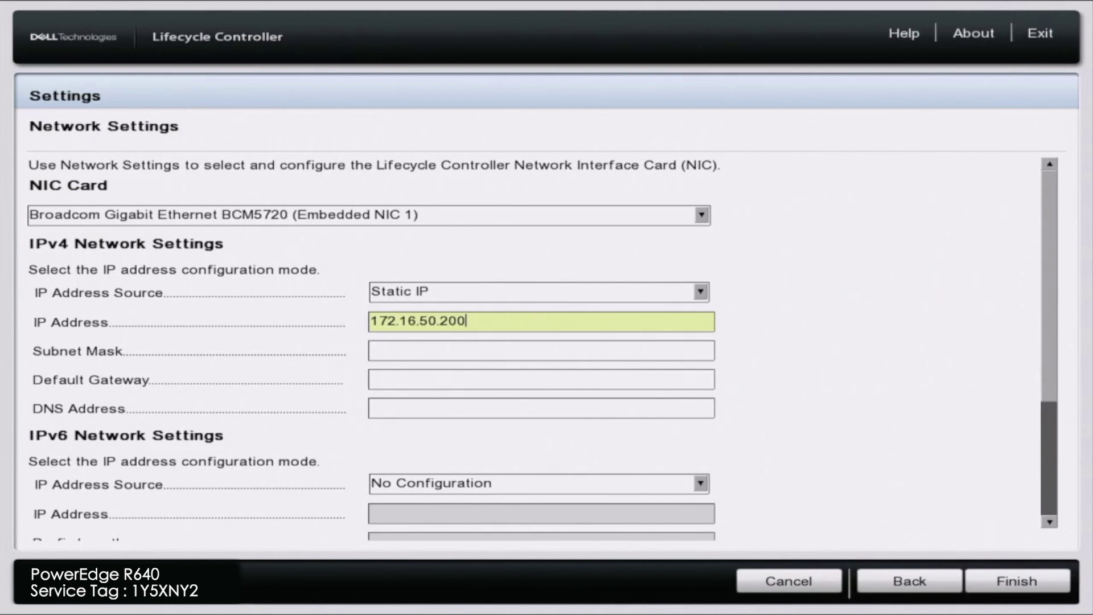
{"action": "left_click", "coordinate": [372, 350]}
{"action": "type", "text": "255.2"}
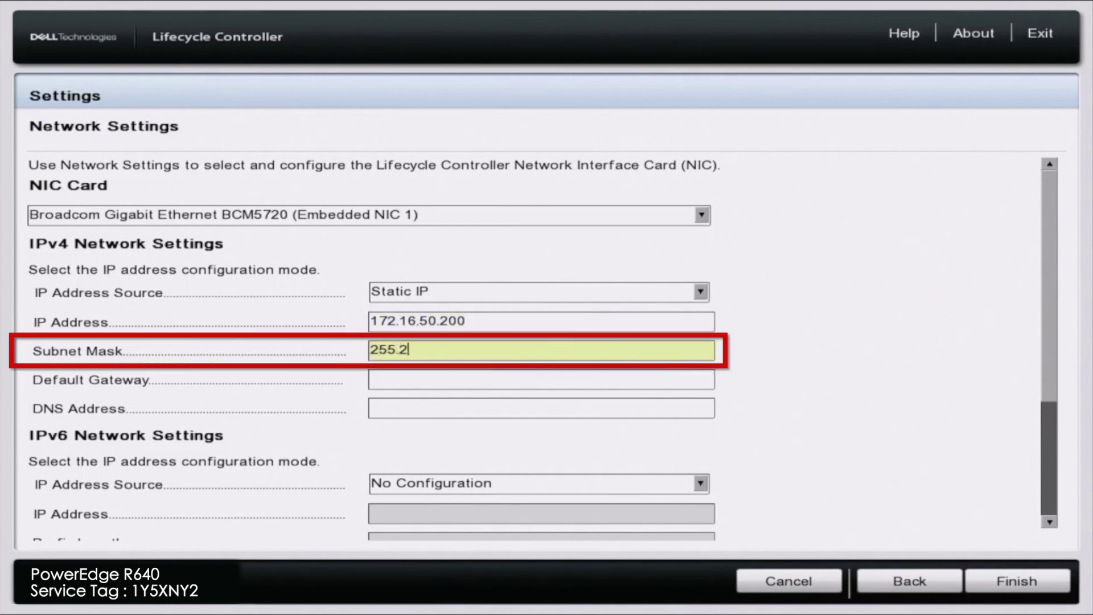
{"action": "type", "text": "55.255"}
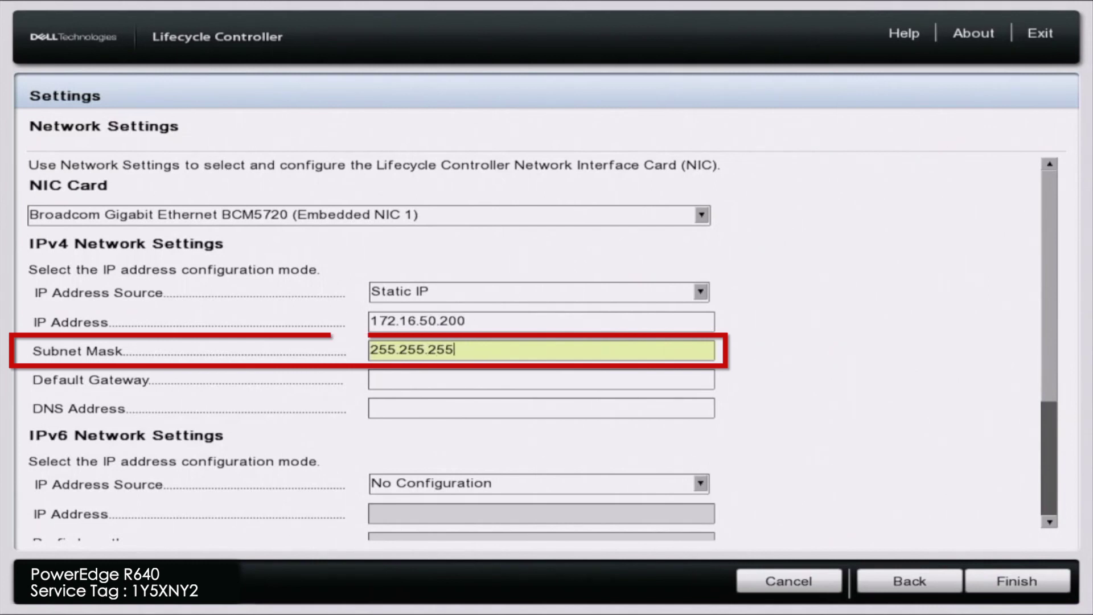
{"action": "type", "text": ".0"}
{"action": "left_click", "coordinate": [371, 379]}
{"action": "type", "text": "17"}
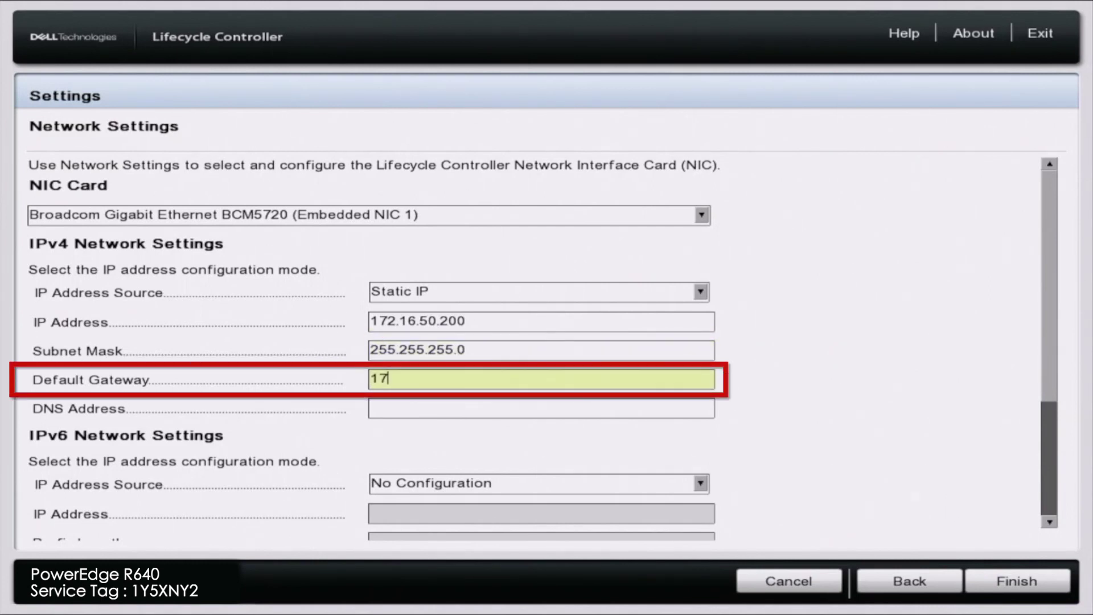
{"action": "type", "text": "2.16.5"}
{"action": "type", "text": "0.1"}
{"action": "key", "text": "Tab"}
{"action": "type", "text": "8.8"}
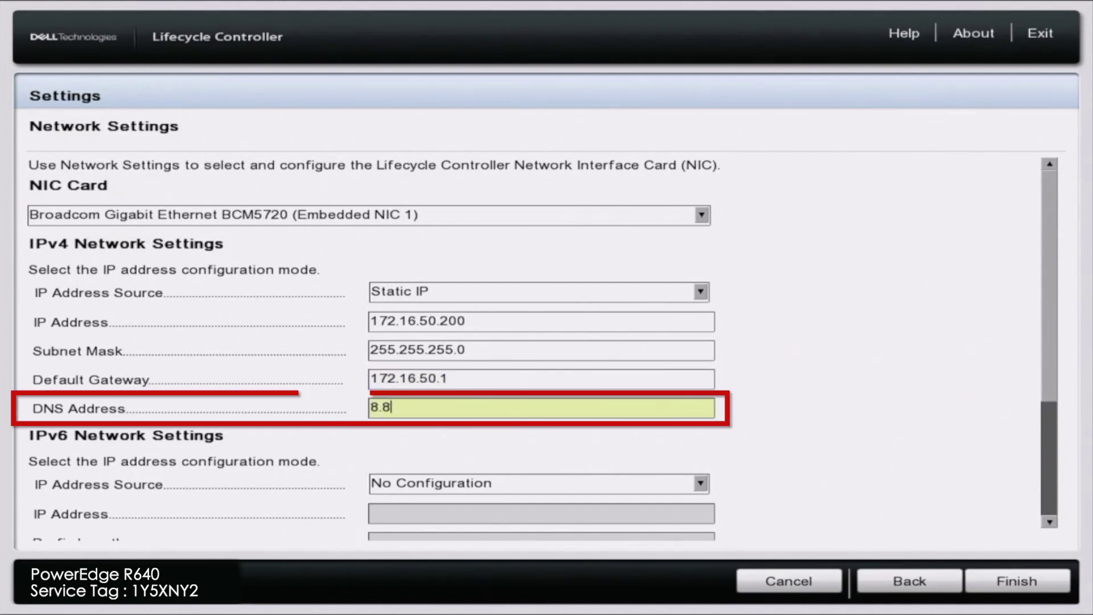
{"action": "type", "text": ".8.8"}
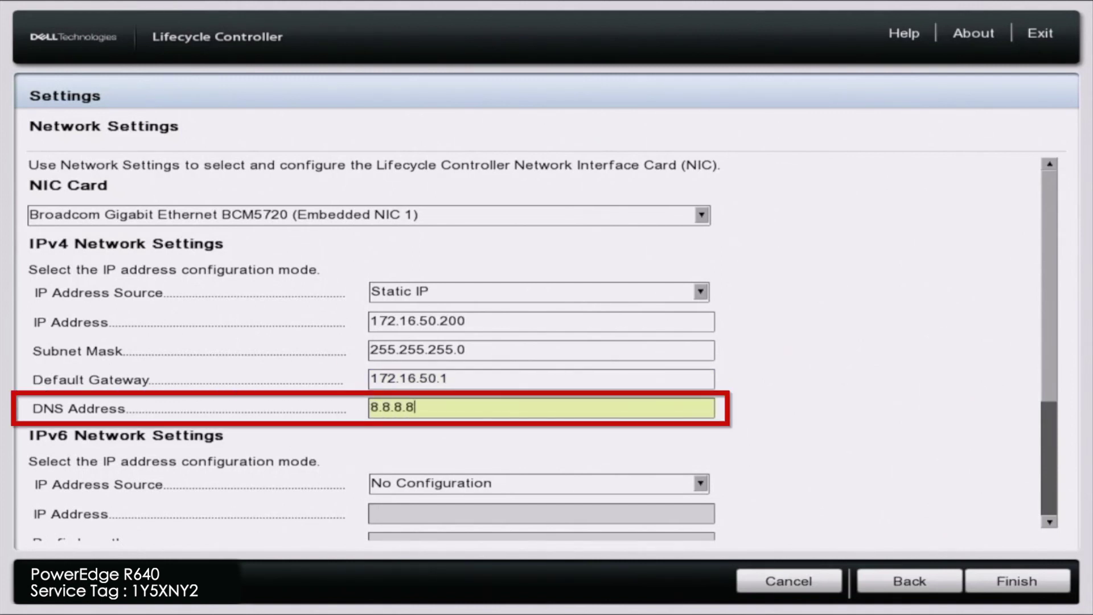
{"action": "key", "text": "Tab"}
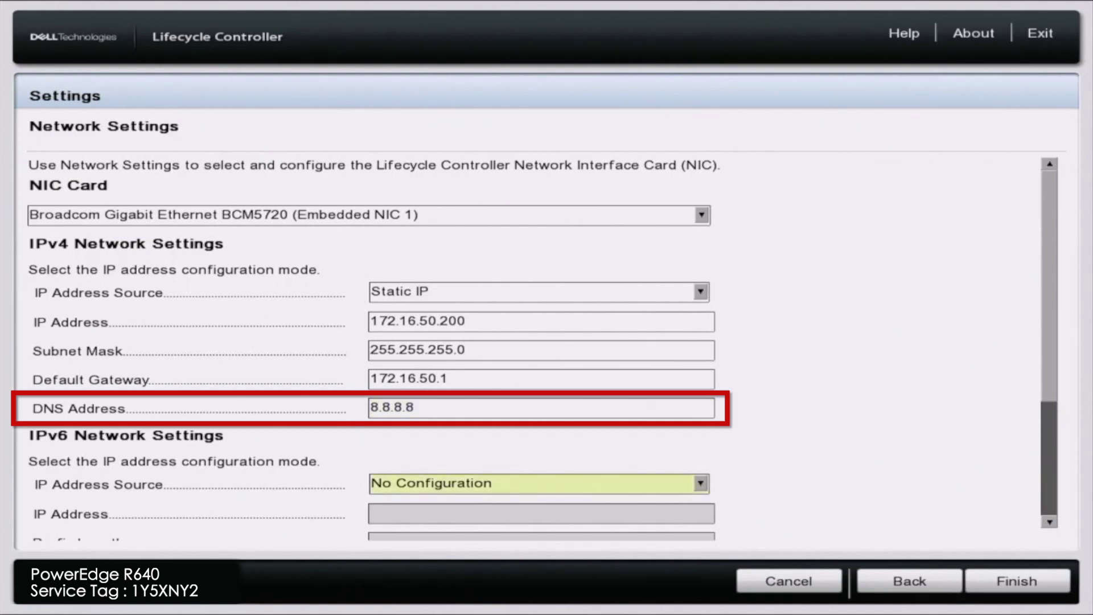
Apply the static IPv4 configuration with Finish and acknowledge the Success message
{"action": "key", "text": "Tab"}
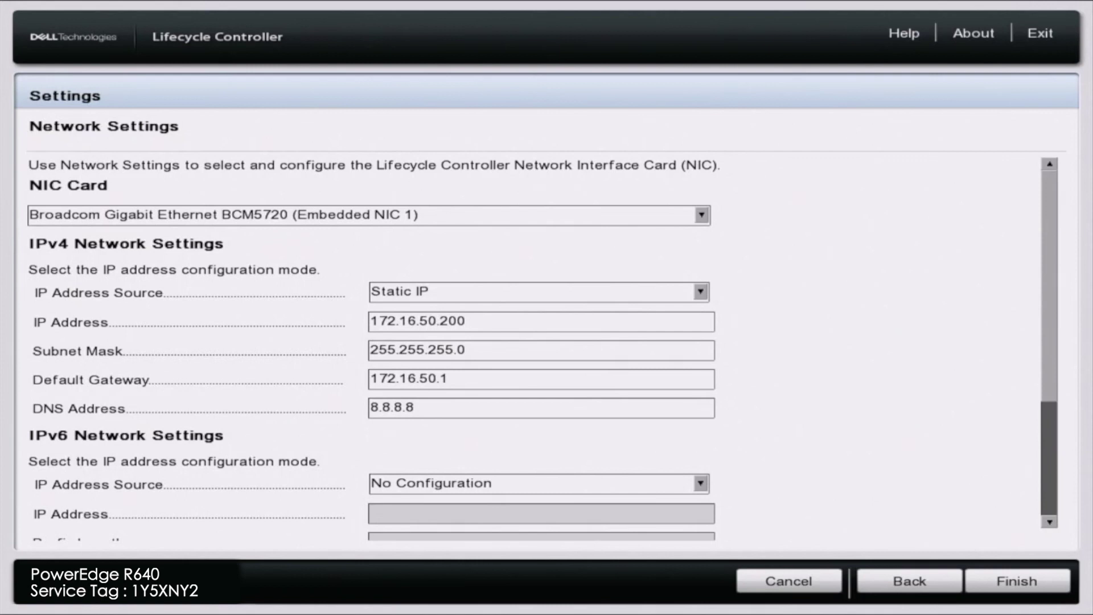
{"action": "key", "text": "Return"}
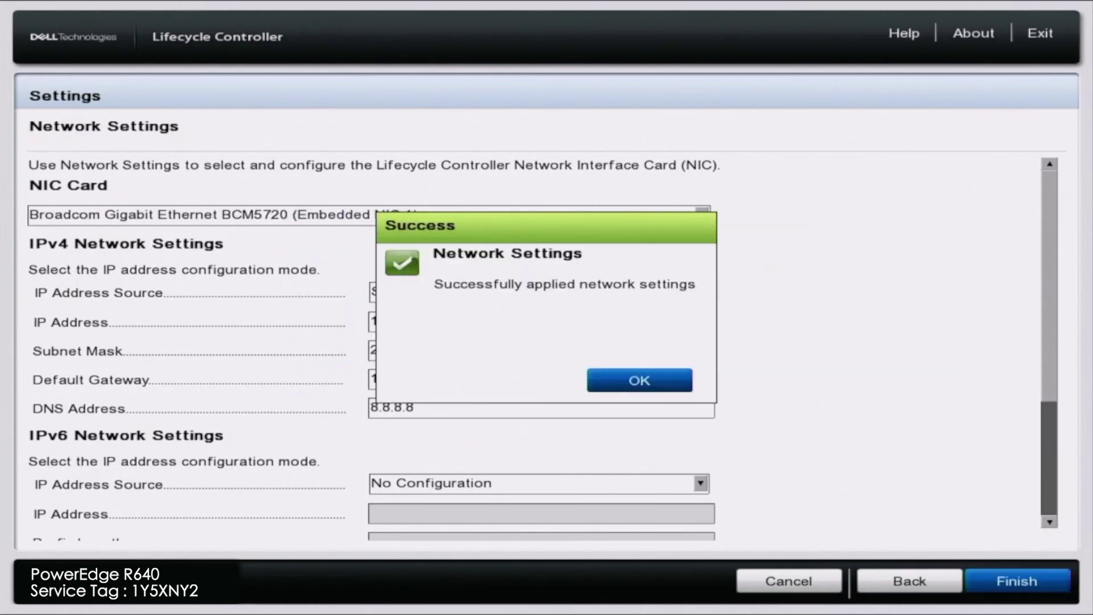
{"action": "key", "text": "Return"}
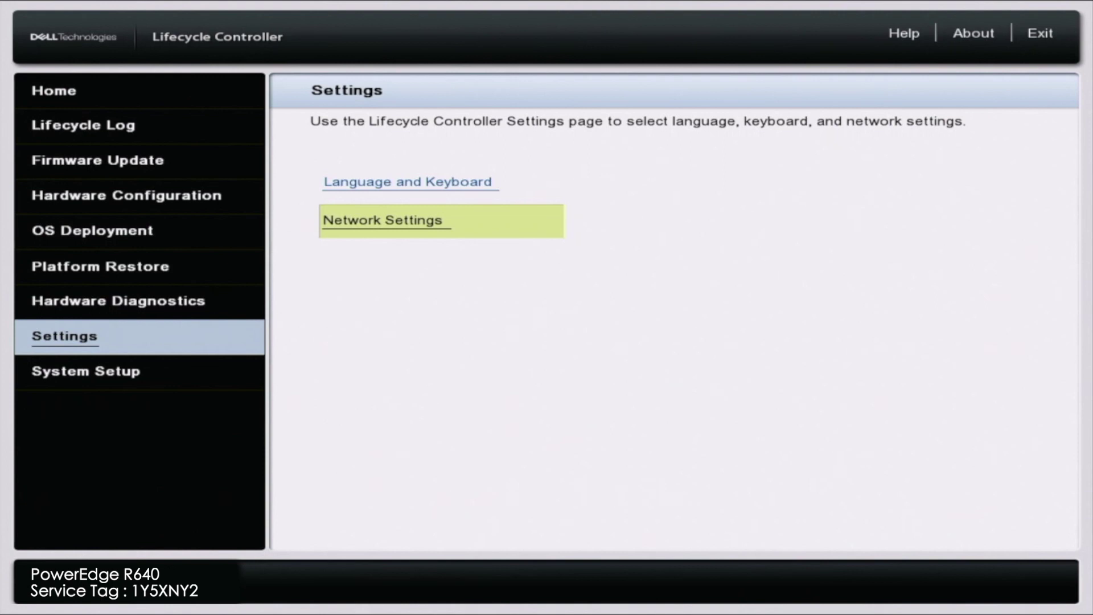
Return to the home page and reopen Settings > Network Settings
{"action": "left_click", "coordinate": [53, 90]}
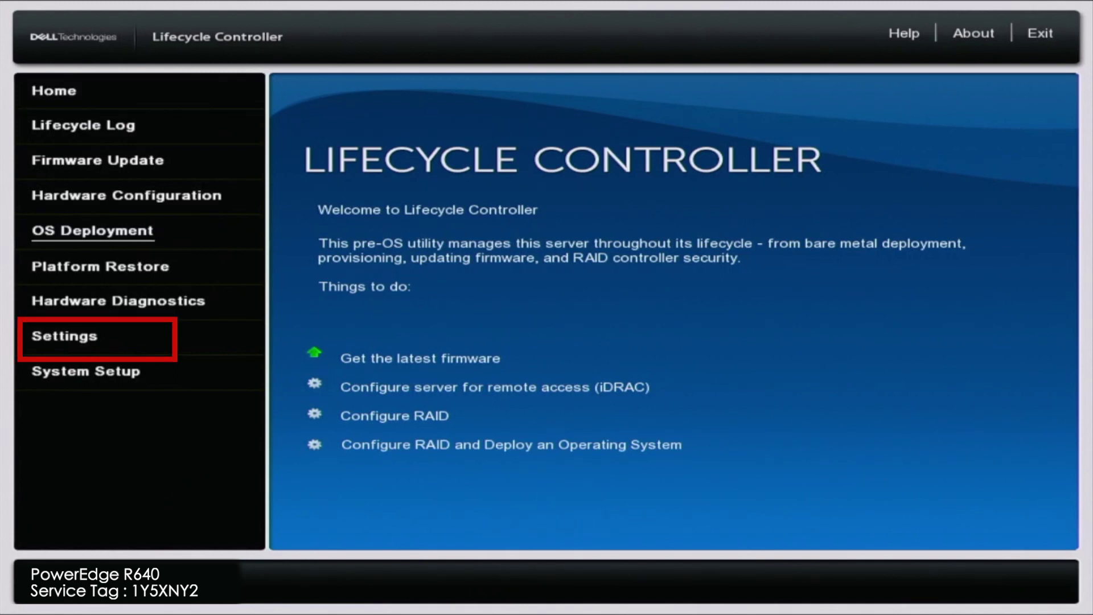
{"action": "key", "text": "Down"}
{"action": "key", "text": "Down"}
{"action": "key", "text": "Down"}
{"action": "key", "text": "Return"}
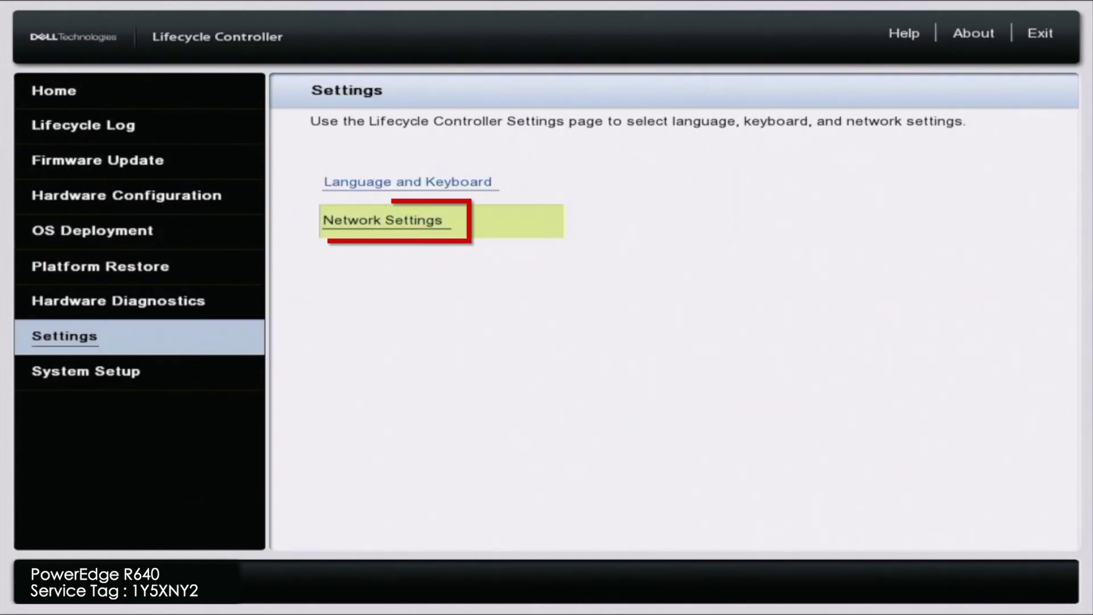
{"action": "key", "text": "Return"}
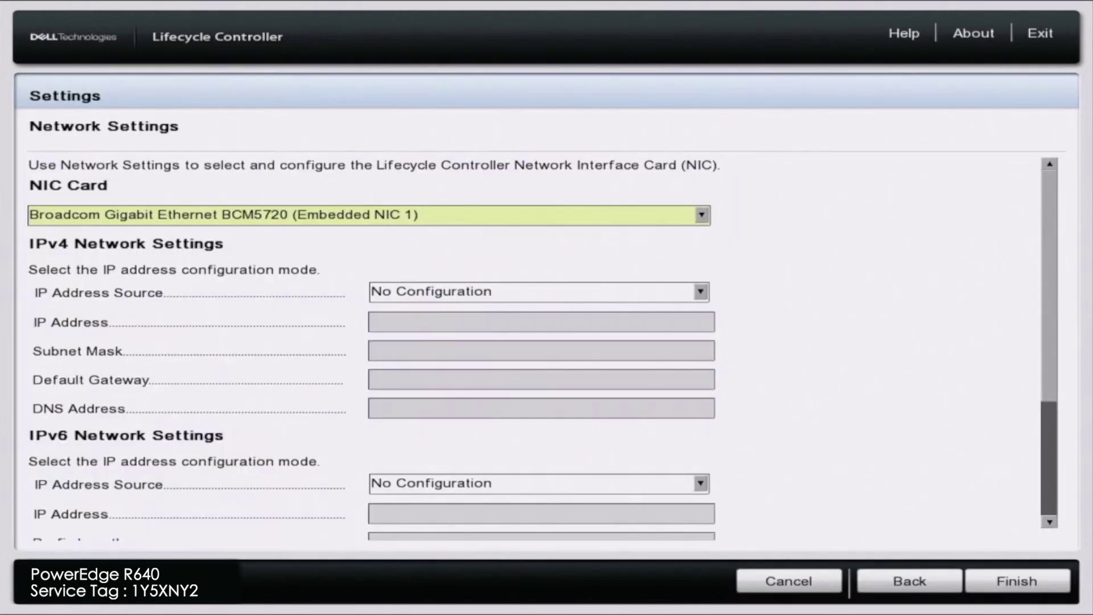
Switch Embedded NIC 1's IPv4 IP Address Source from Static IP to DHCP
{"action": "key", "text": "Tab"}
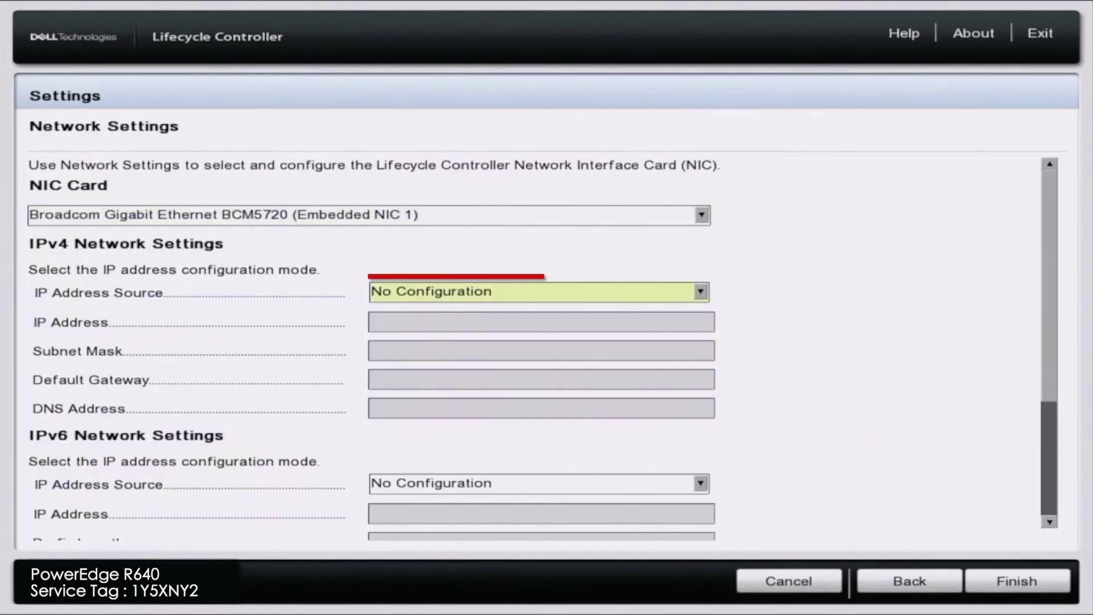
{"action": "key", "text": "Return"}
{"action": "key", "text": "Down"}
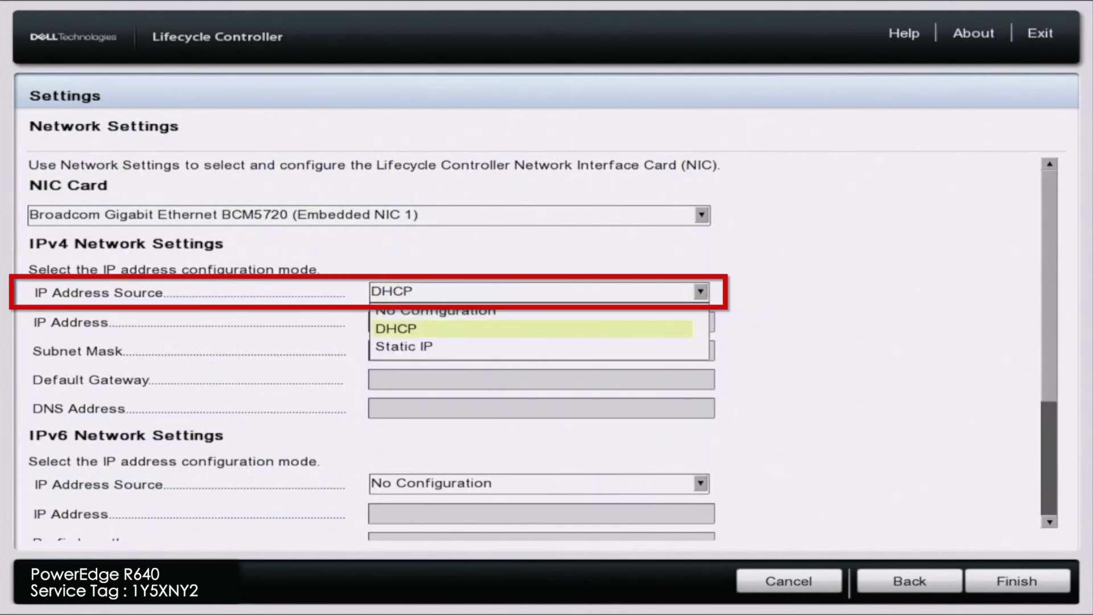
{"action": "key", "text": "Return"}
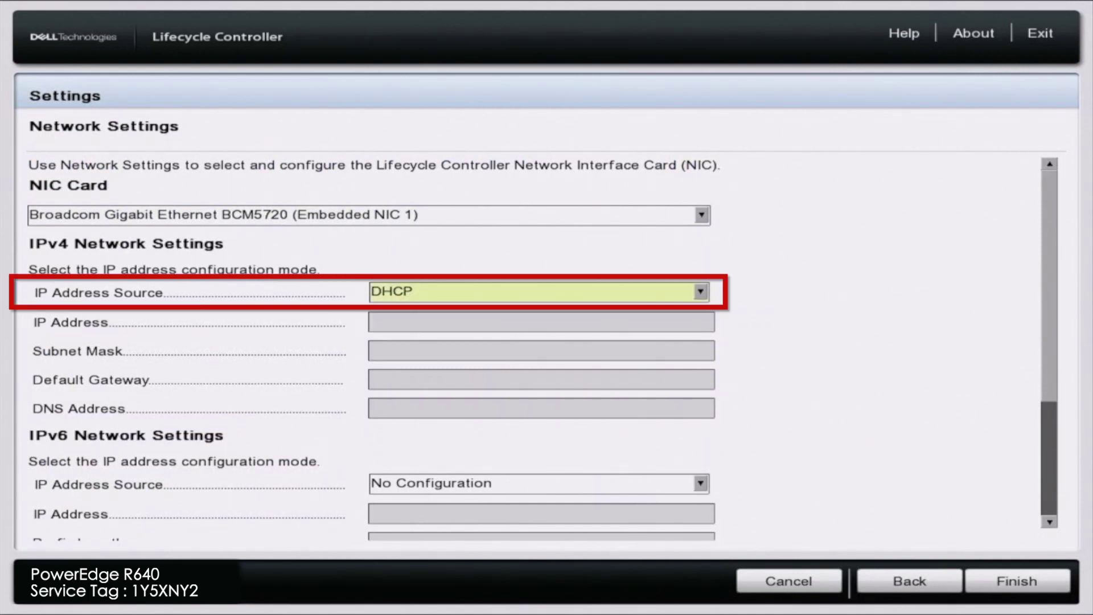
{"action": "key", "text": "Tab"}
{"action": "key", "text": "Tab"}
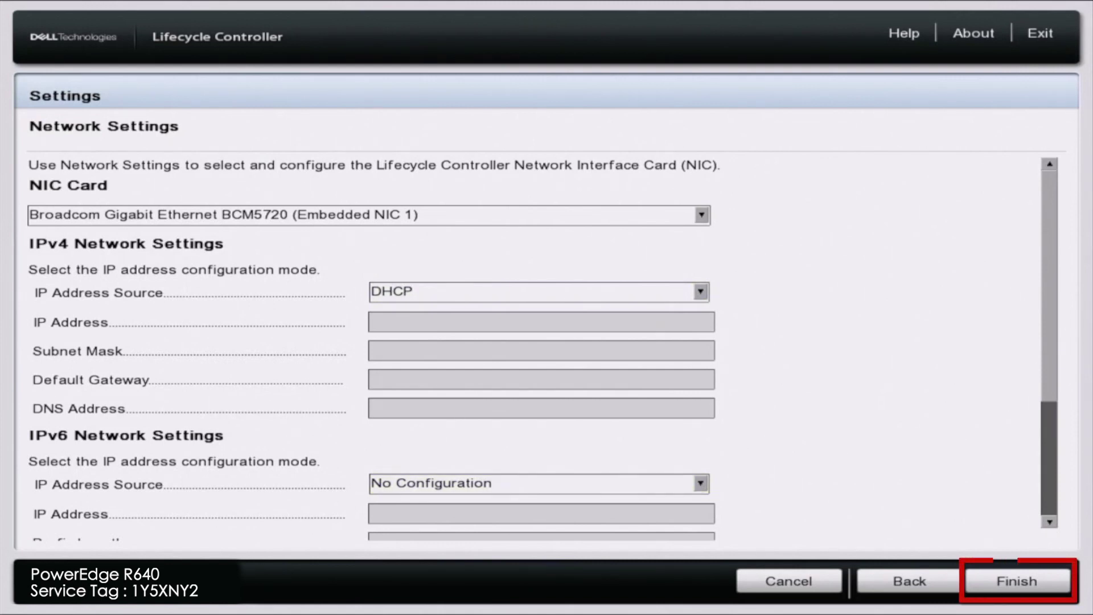
Apply the DHCP configuration with Finish and confirm the Success message with OK
{"action": "key", "text": "Tab"}
{"action": "key", "text": "Return"}
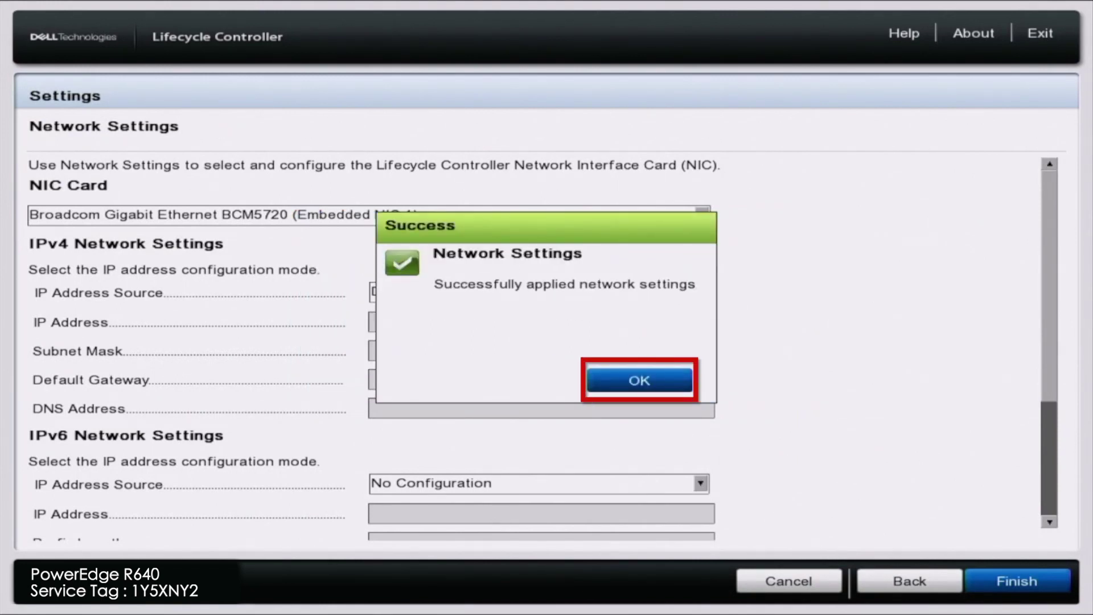
{"action": "left_click", "coordinate": [639, 379]}
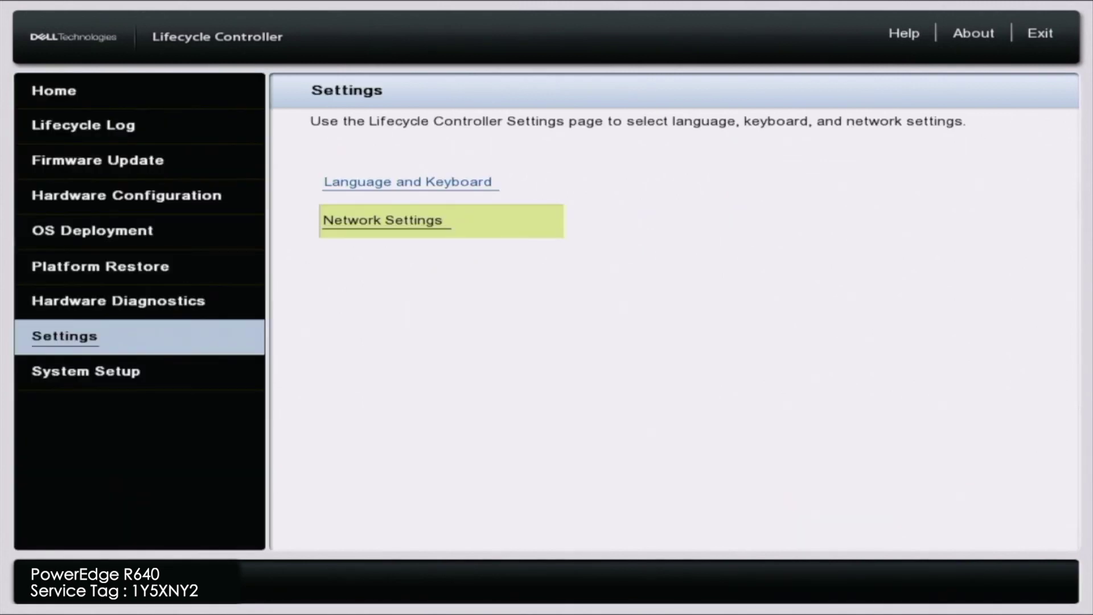